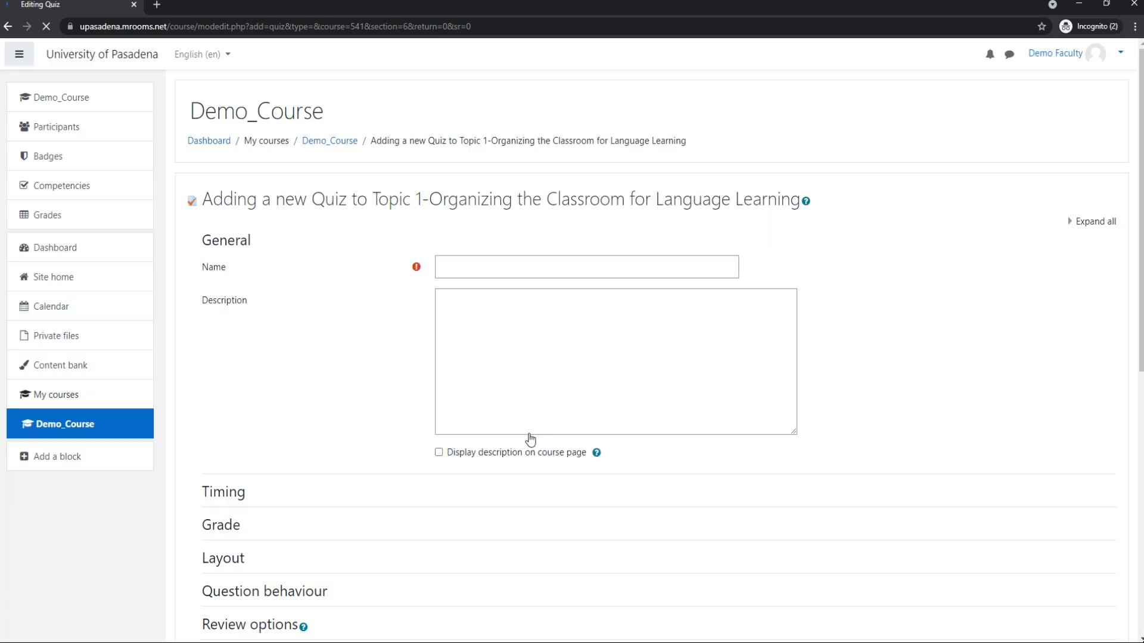
Name the new quiz "test1" and enter "This is test quiz" as its description
{"action": "left_click", "coordinate": [524, 266]}
{"action": "type", "text": "test1"}
{"action": "key", "text": "Tab"}
{"action": "key", "text": "Tab"}
{"action": "type", "text": "This "}
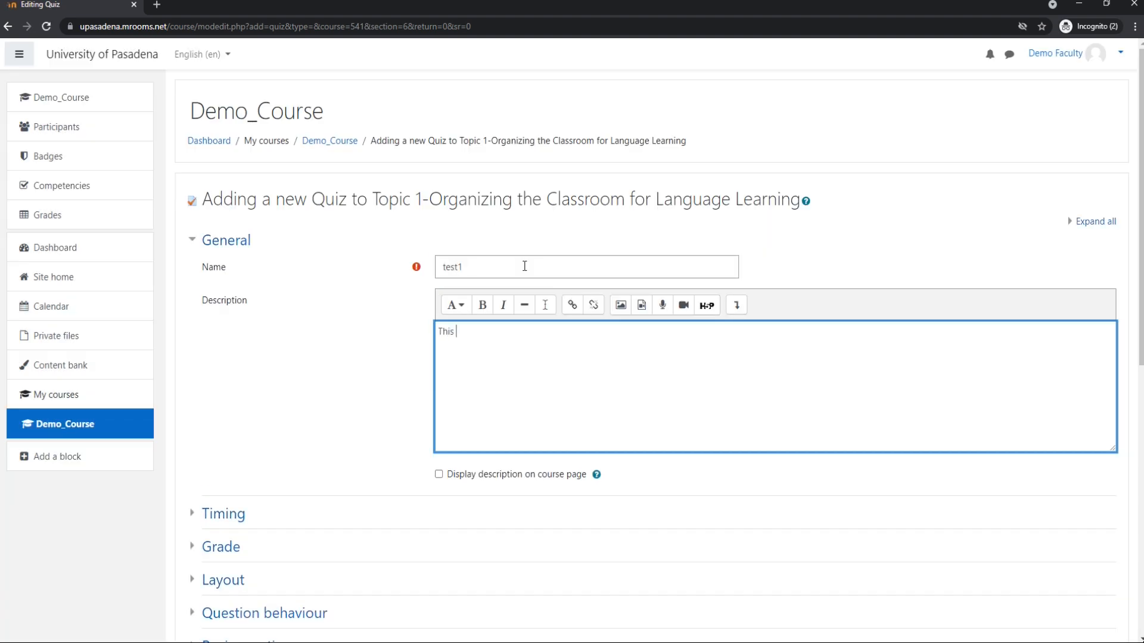
{"action": "type", "text": "is test quiz"}
{"action": "left_click", "coordinate": [477, 322]}
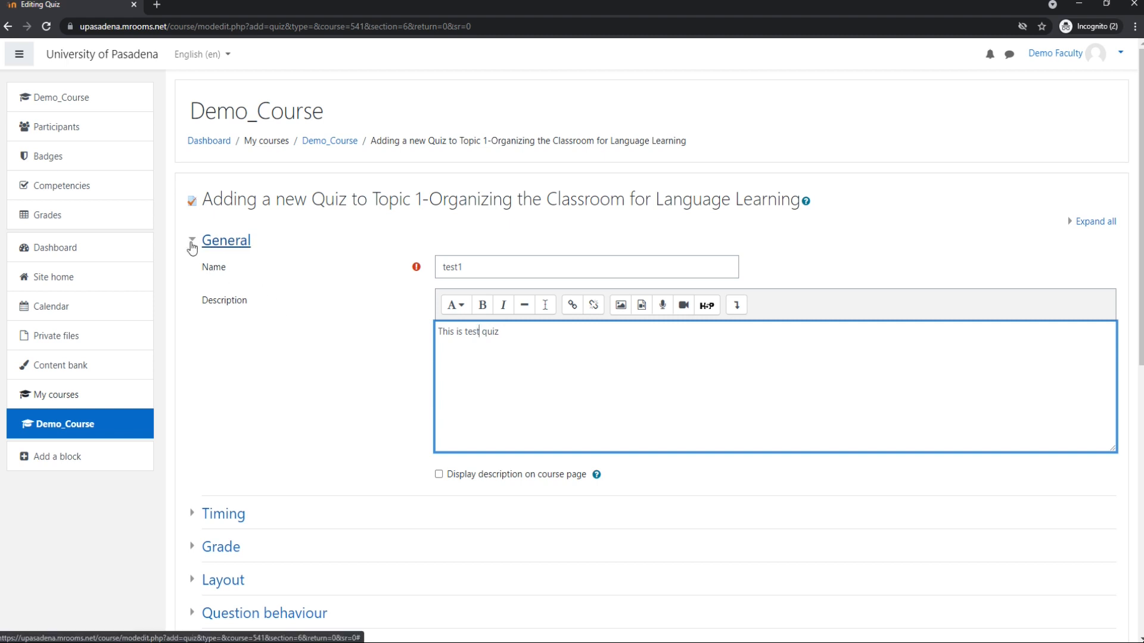
{"action": "left_click", "coordinate": [192, 248]}
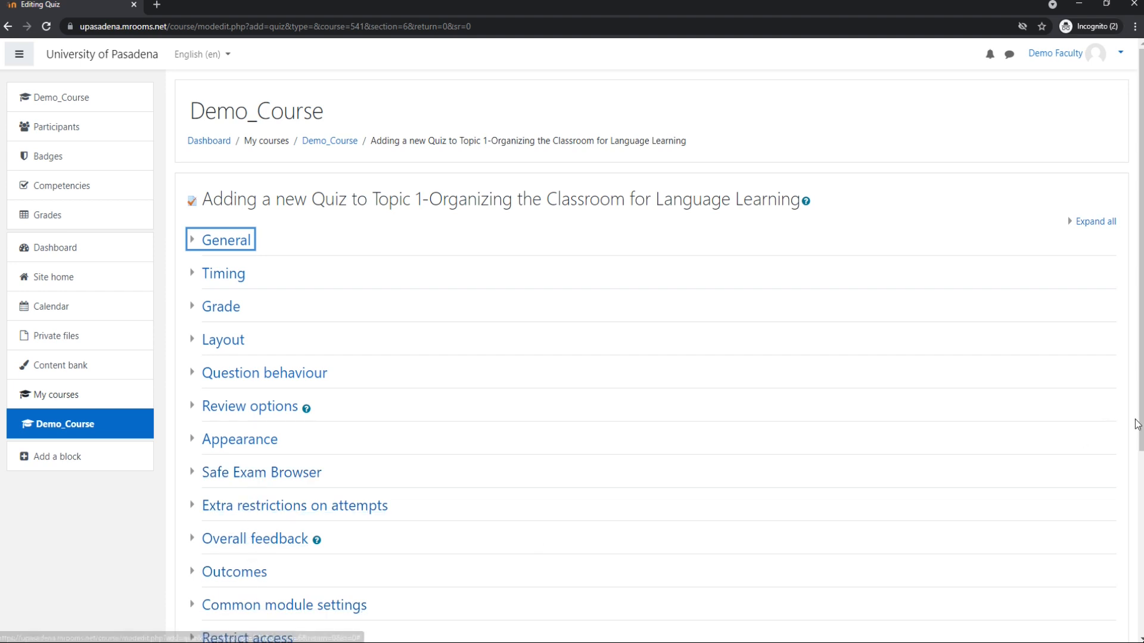
Enable the quiz's opening and closing dates in the Timing settings
{"action": "left_click_drag", "start_coordinate": [1137, 426], "coordinate": [1135, 520]}
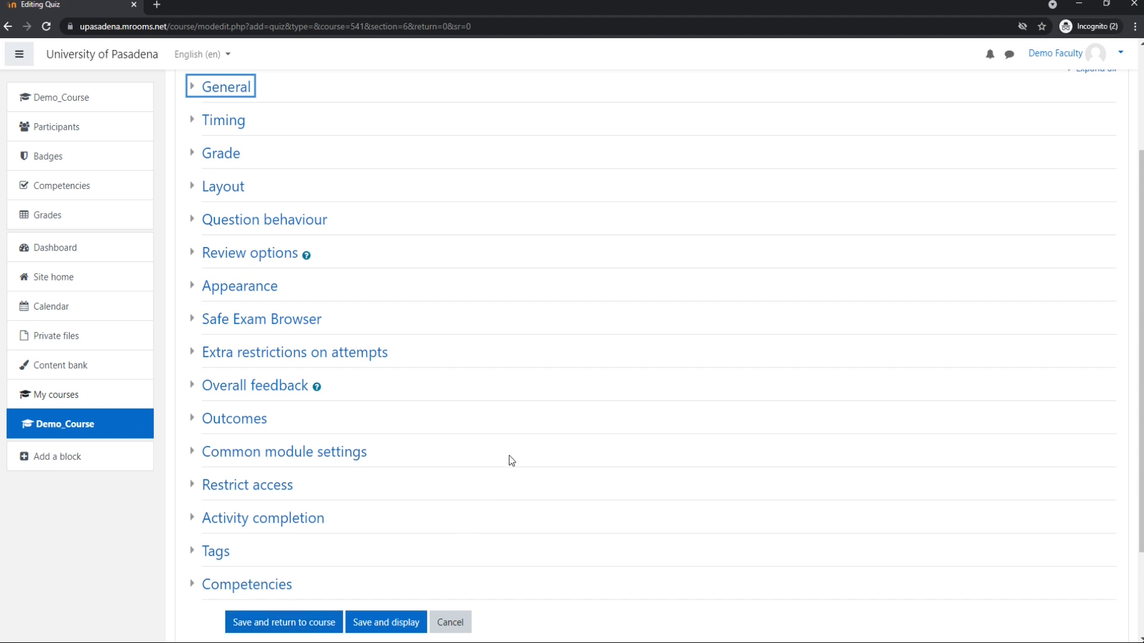
{"action": "scroll", "coordinate": [510, 455], "scroll_direction": "up", "scroll_amount": 3}
{"action": "left_click", "coordinate": [230, 276]}
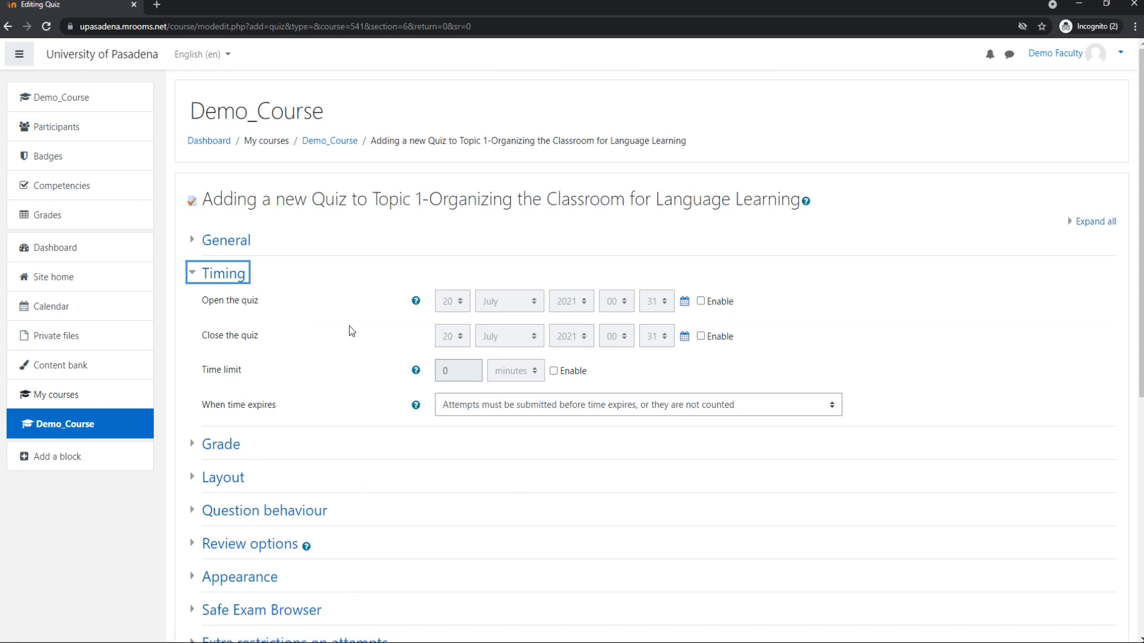
{"action": "left_click", "coordinate": [701, 301]}
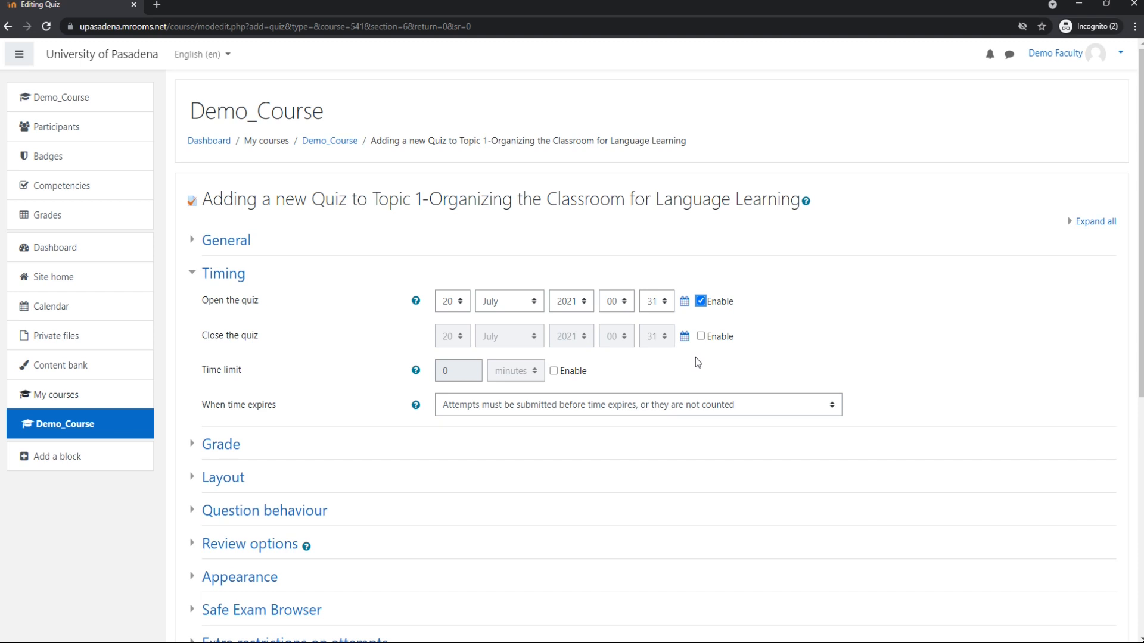
{"action": "left_click", "coordinate": [700, 336]}
Enable a time limit of 30 minutes and review the options for when time expires
{"action": "left_click", "coordinate": [577, 371]}
{"action": "double_click", "coordinate": [453, 372]}
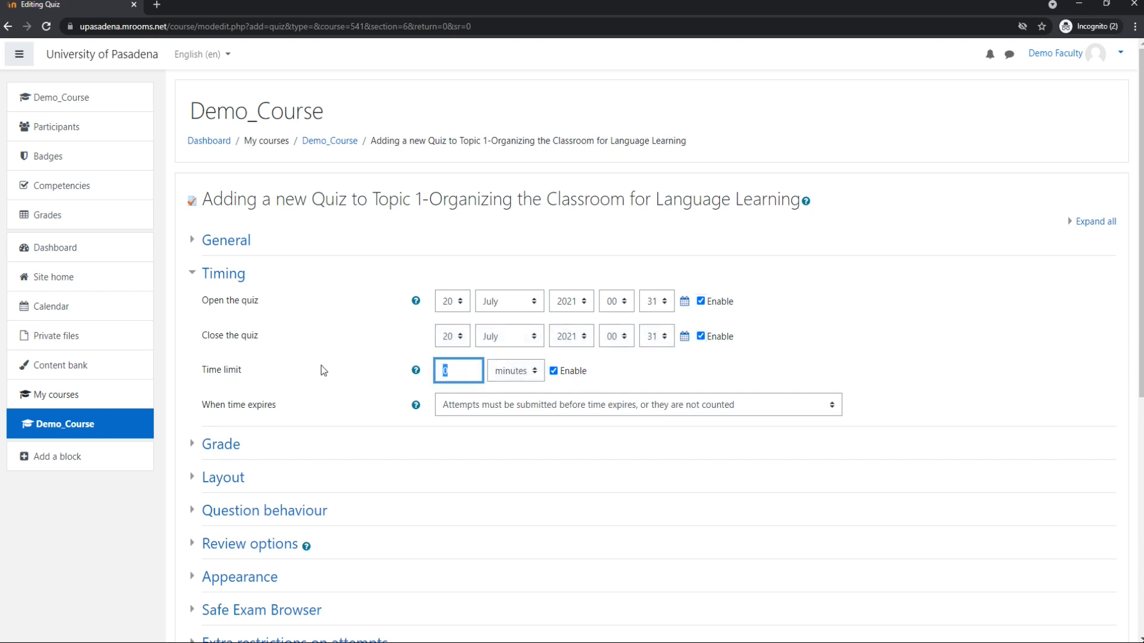
{"action": "type", "text": "30"}
{"action": "left_click", "coordinate": [538, 434]}
{"action": "left_click", "coordinate": [587, 411]}
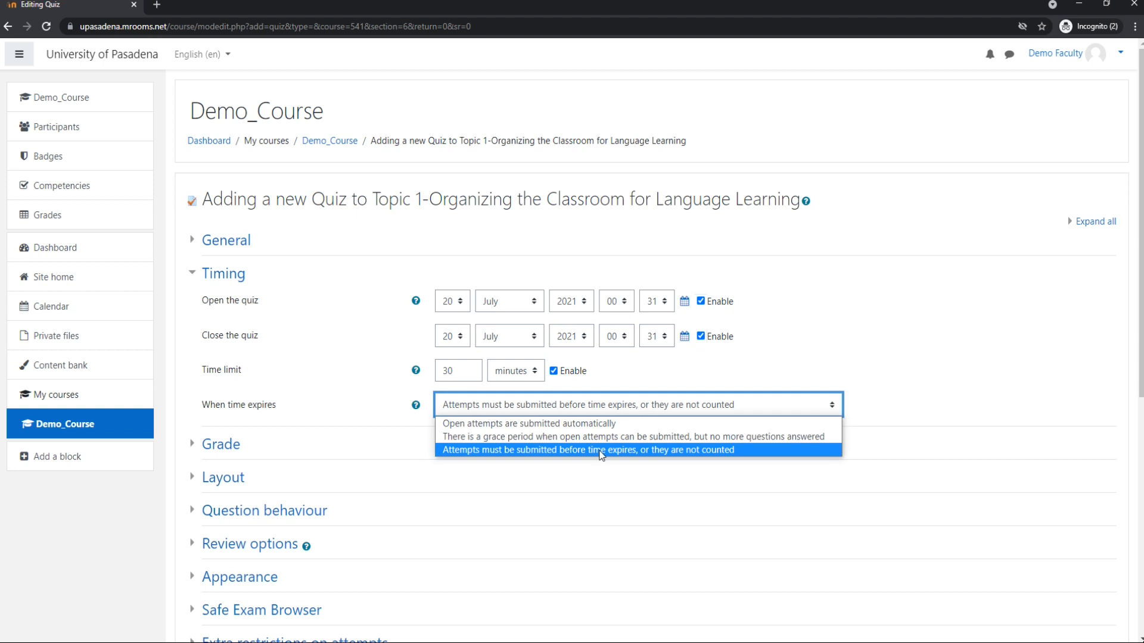
{"action": "left_click", "coordinate": [192, 278]}
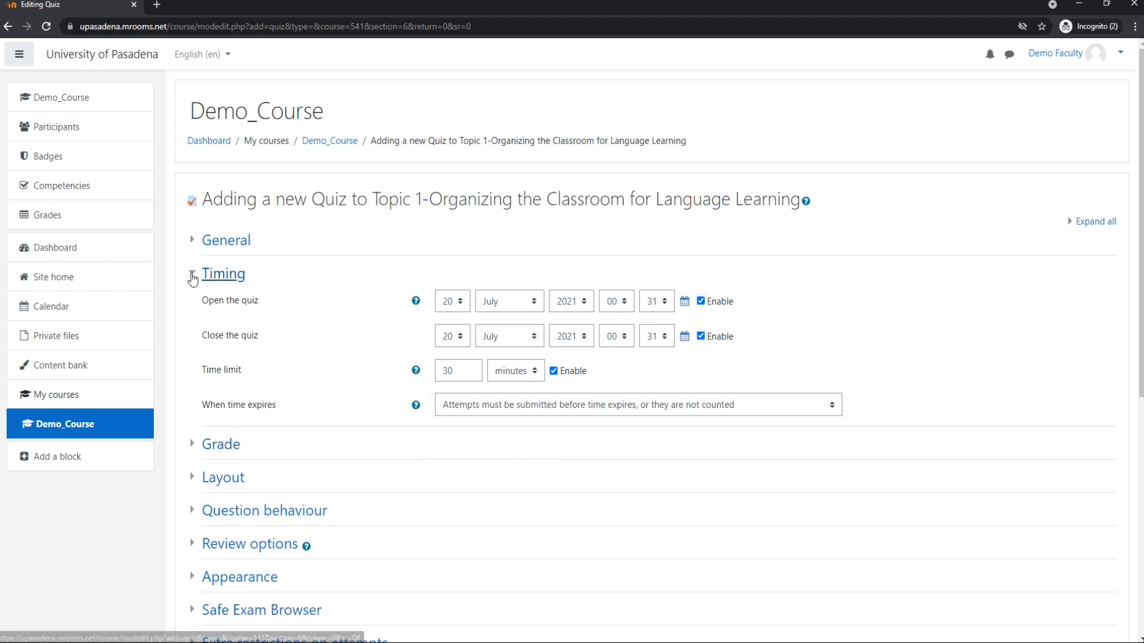
{"action": "left_click", "coordinate": [192, 275]}
Review the grade category and grading method options in the Grade settings
{"action": "left_click", "coordinate": [213, 307]}
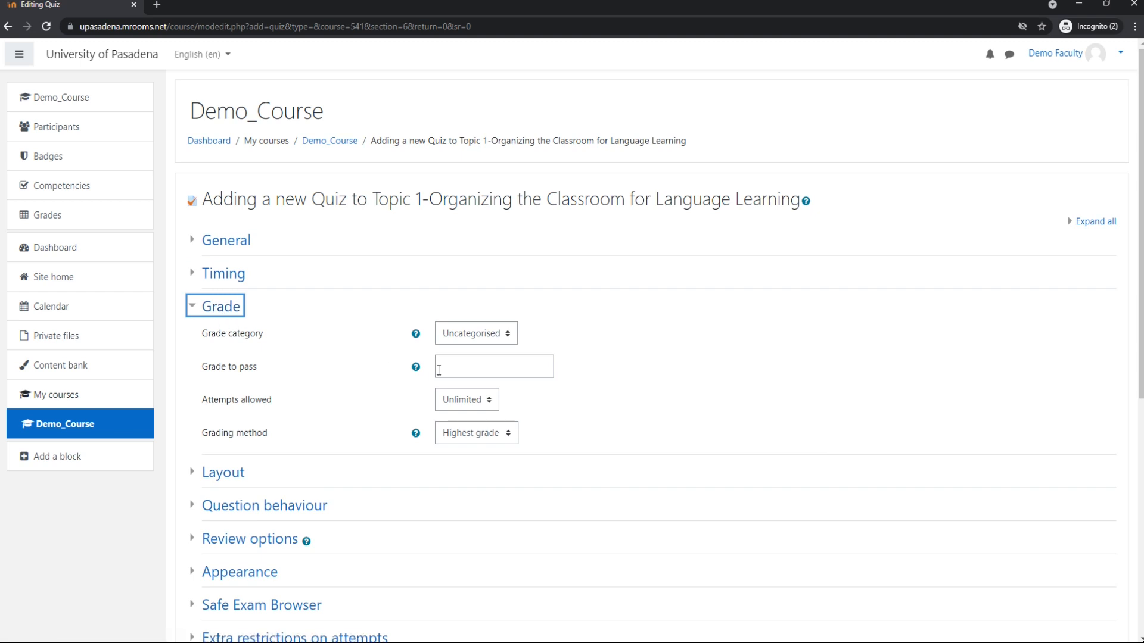
{"action": "left_click", "coordinate": [469, 337]}
{"action": "left_click", "coordinate": [476, 350]}
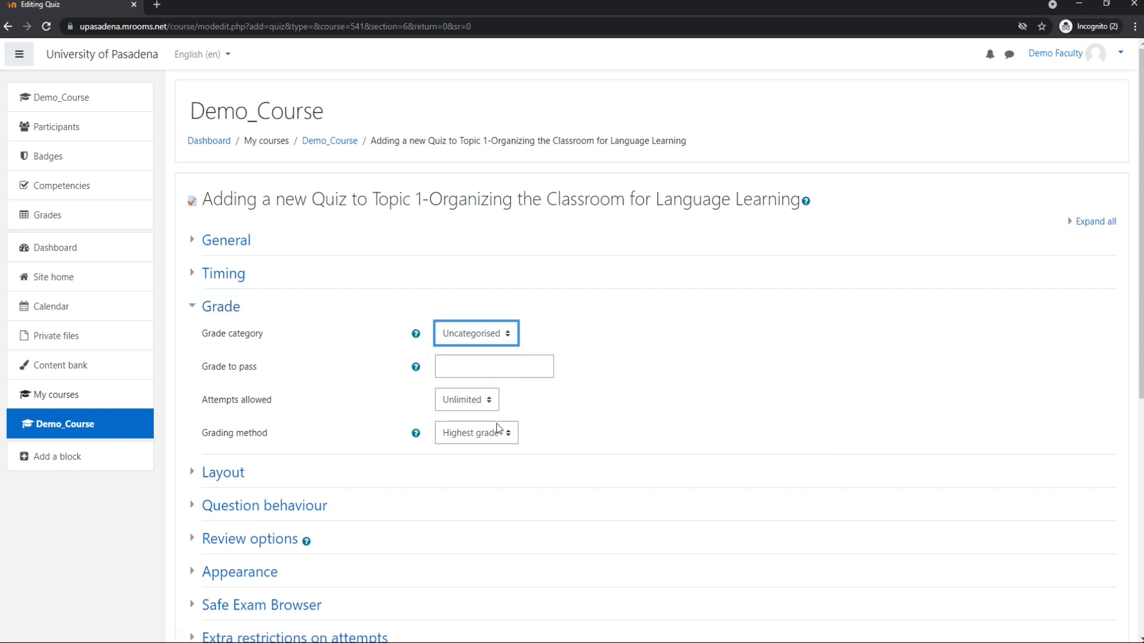
{"action": "left_click", "coordinate": [483, 438]}
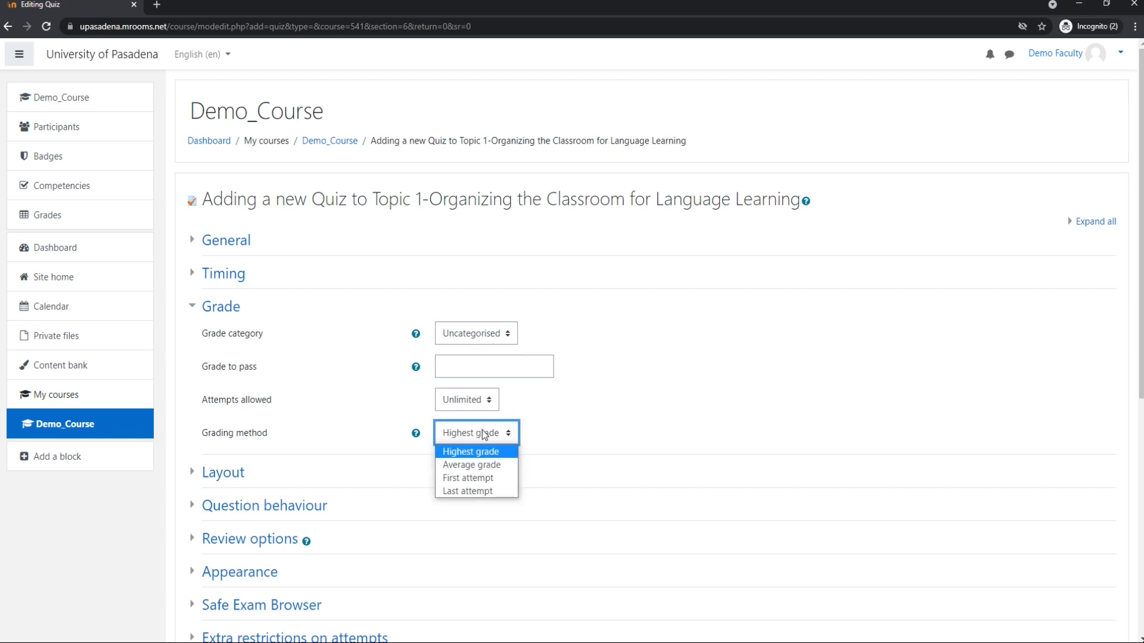
{"action": "left_click", "coordinate": [483, 435]}
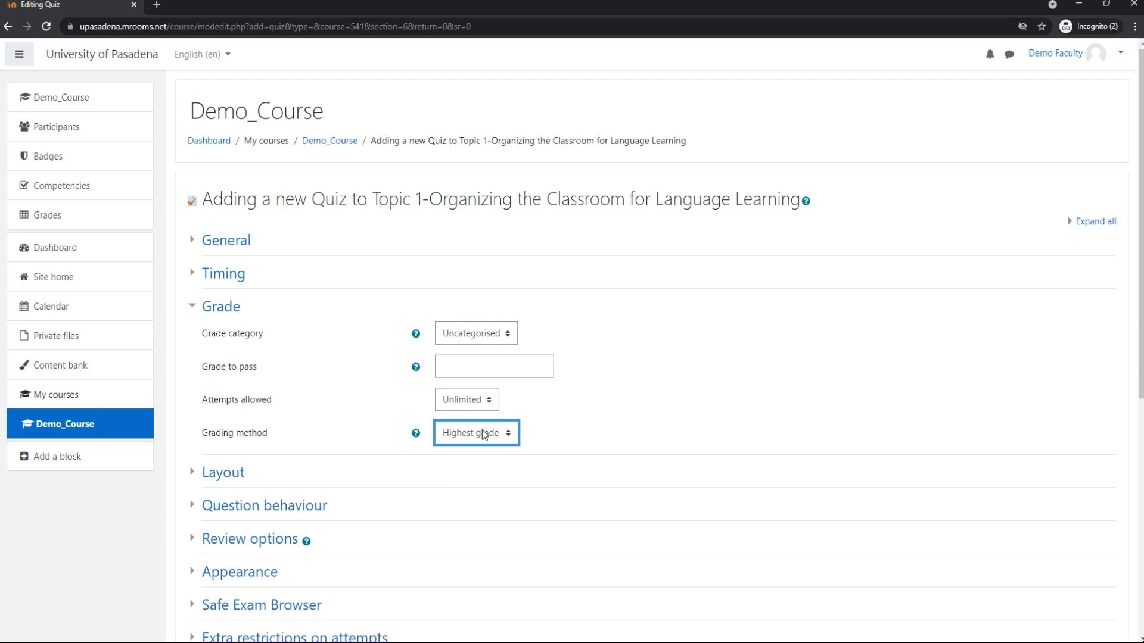
{"action": "left_click", "coordinate": [474, 335]}
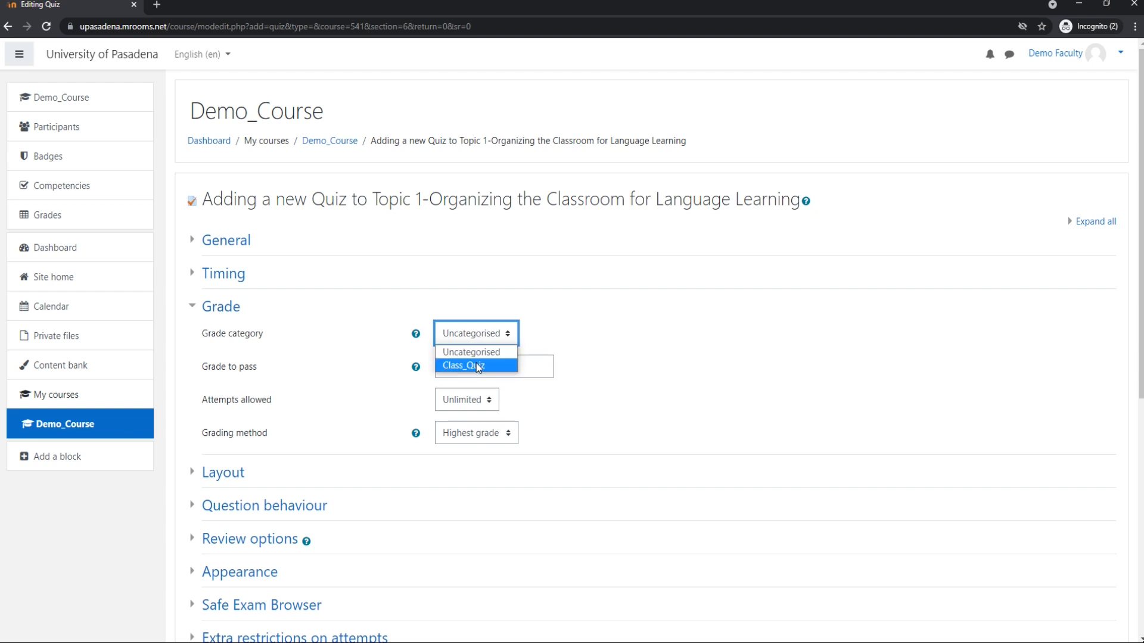
{"action": "left_click", "coordinate": [488, 331]}
Set the grade to pass to 50
{"action": "left_click", "coordinate": [489, 366]}
{"action": "type", "text": "100"}
{"action": "key", "text": "BackSpace"}
{"action": "key", "text": "BackSpace"}
{"action": "key", "text": "BackSpace"}
{"action": "type", "text": "50"}
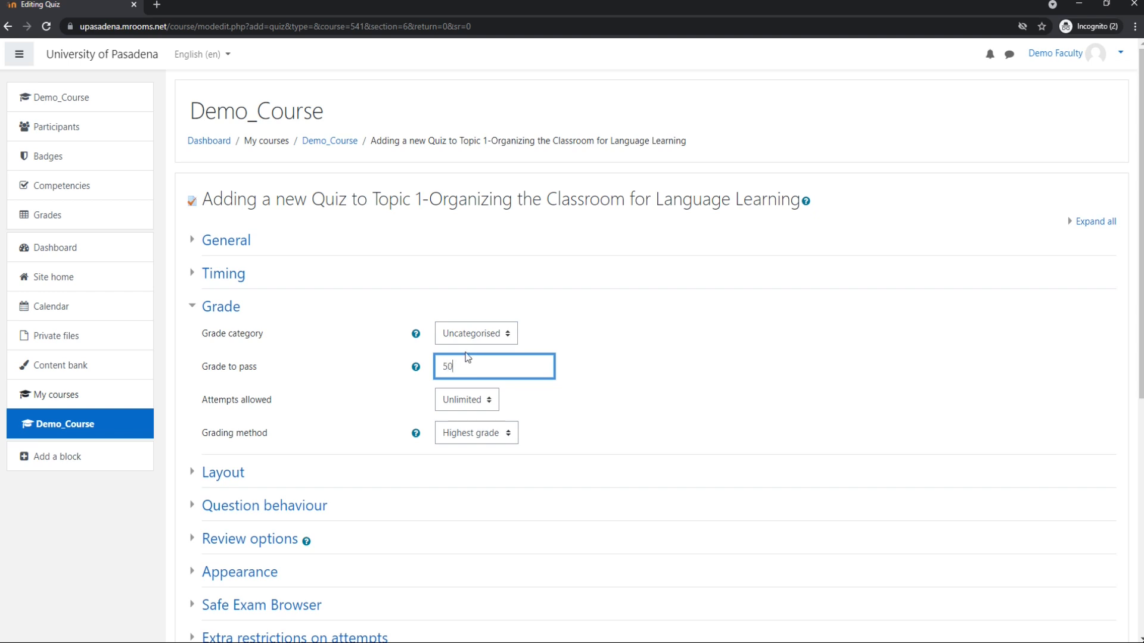
Choose Unlimited for attempts allowed and Highest grade as the grading method
{"action": "left_click", "coordinate": [461, 400]}
{"action": "left_click", "coordinate": [462, 418]}
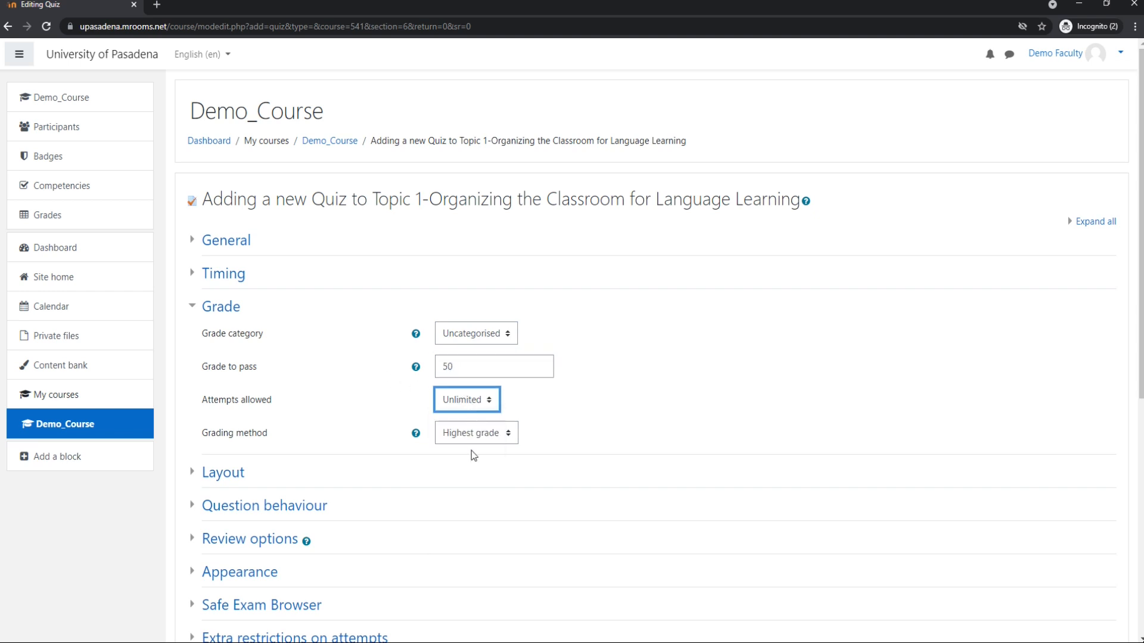
{"action": "left_click", "coordinate": [480, 435]}
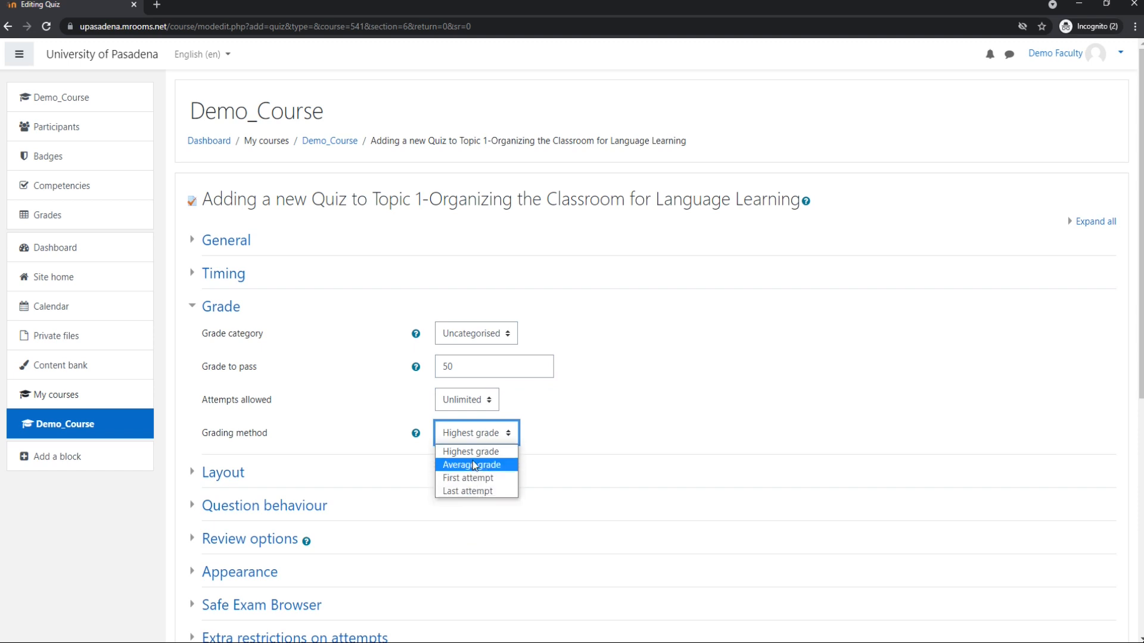
{"action": "left_click", "coordinate": [471, 433]}
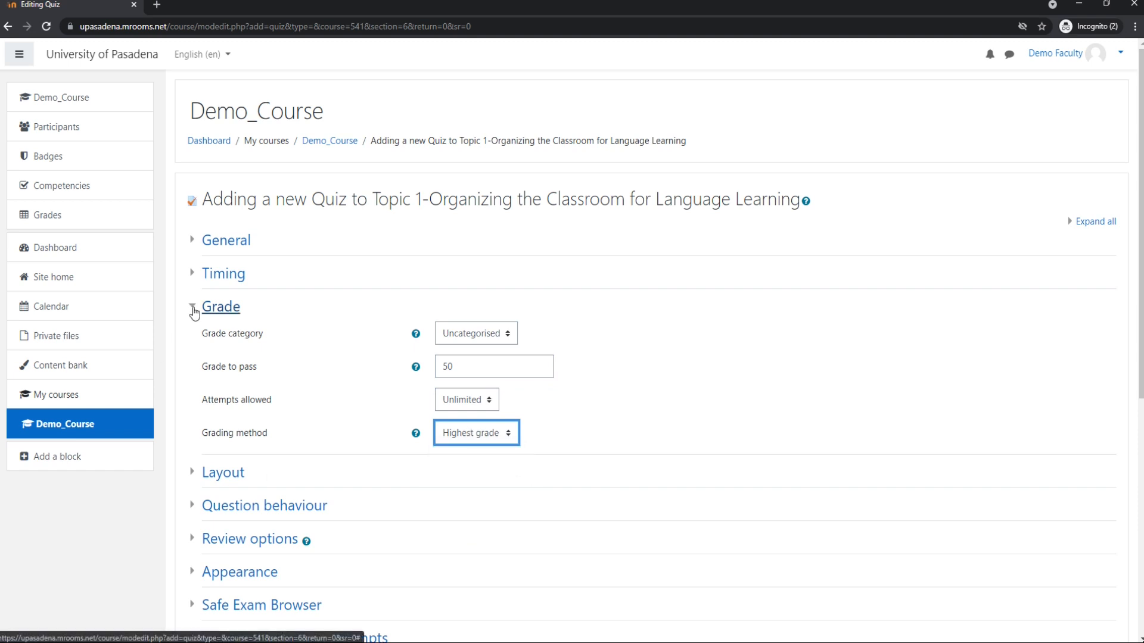
{"action": "left_click", "coordinate": [500, 431]}
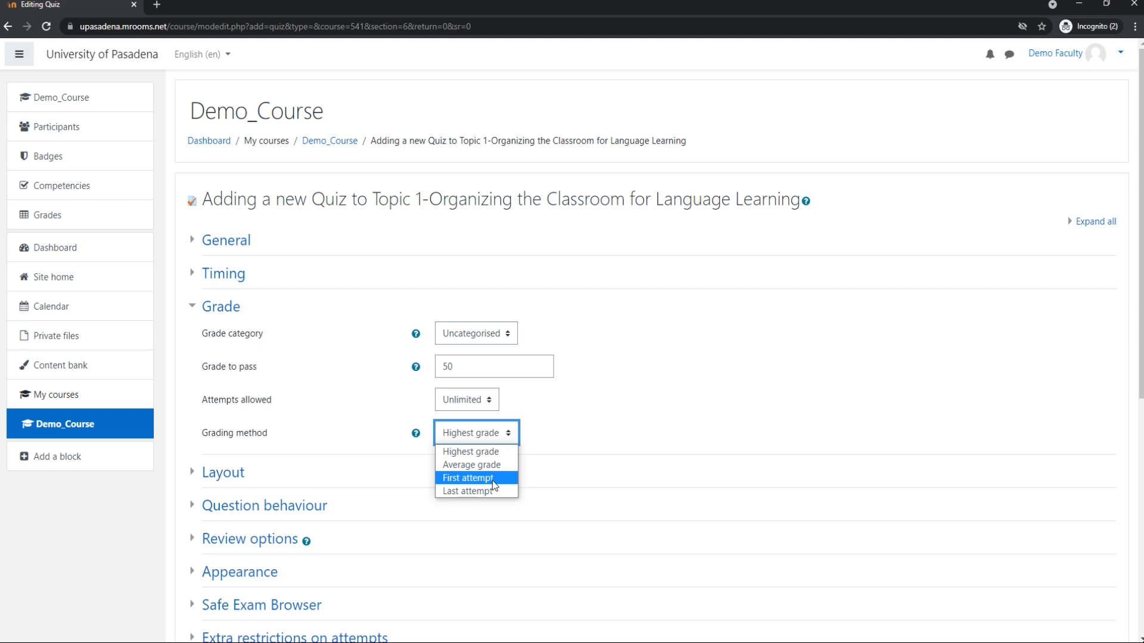
{"action": "left_click", "coordinate": [474, 448]}
{"action": "left_click", "coordinate": [220, 306]}
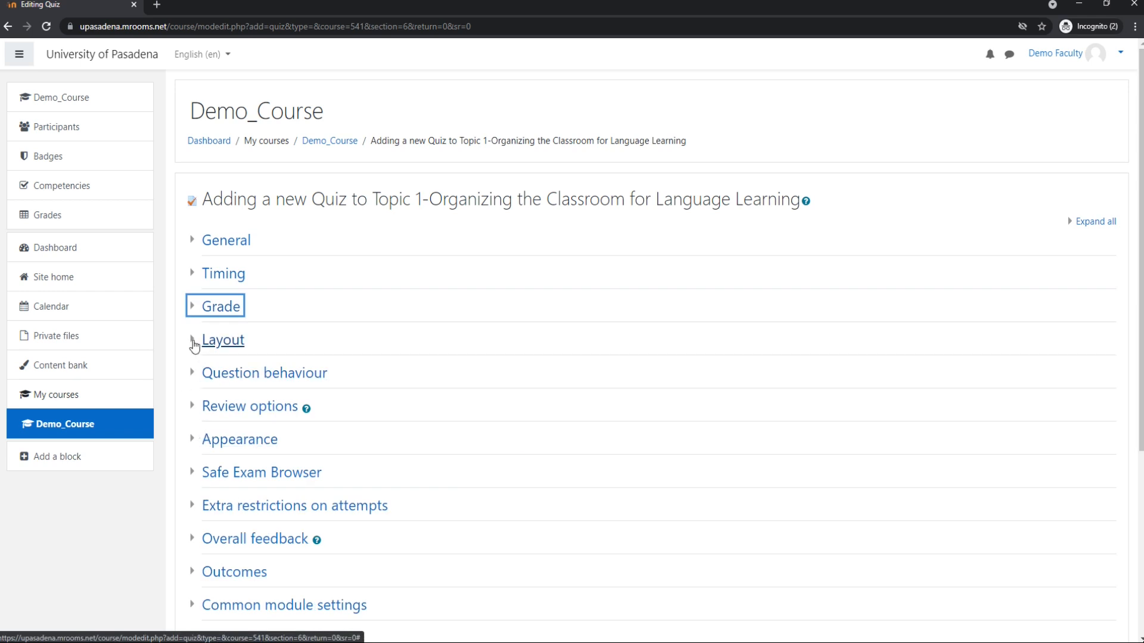
Review the new page and navigation method options in the Layout settings
{"action": "left_click", "coordinate": [222, 340]}
{"action": "left_click", "coordinate": [473, 372]}
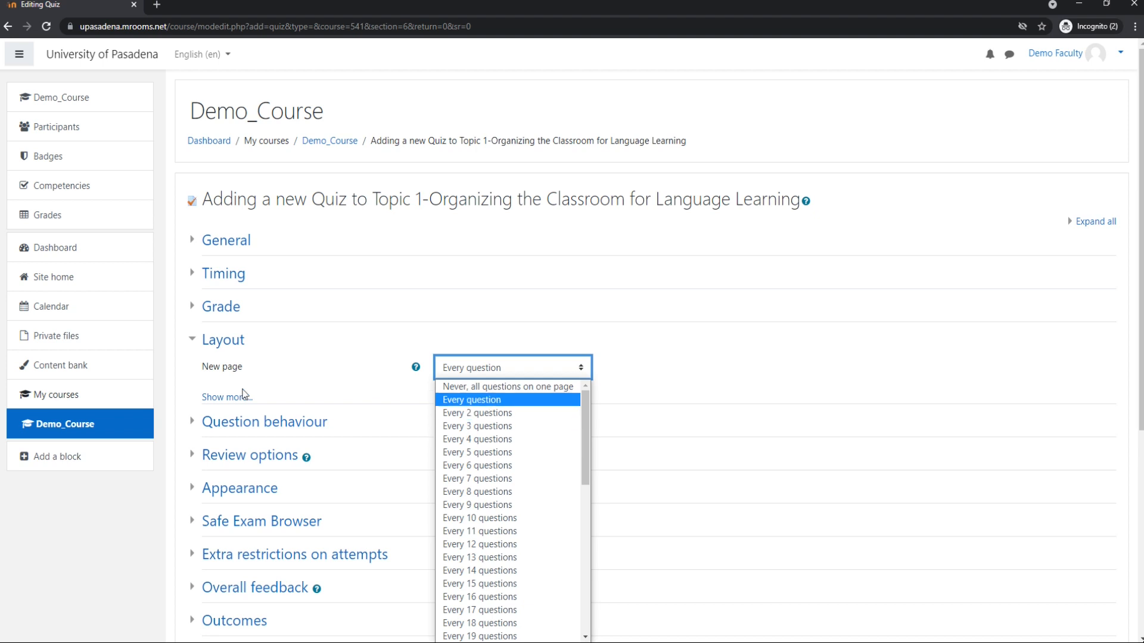
{"action": "left_click", "coordinate": [227, 397]}
{"action": "left_click", "coordinate": [457, 417]}
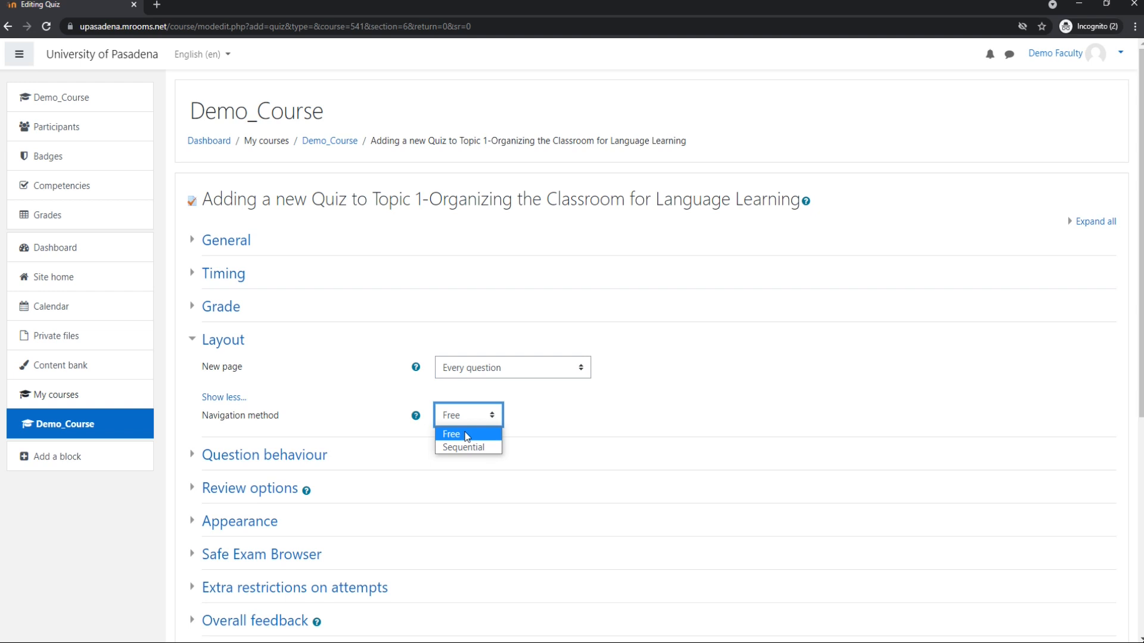
{"action": "left_click", "coordinate": [194, 340]}
Choose Yes for shuffling within questions and review the available modes for how questions behave
{"action": "left_click", "coordinate": [189, 373]}
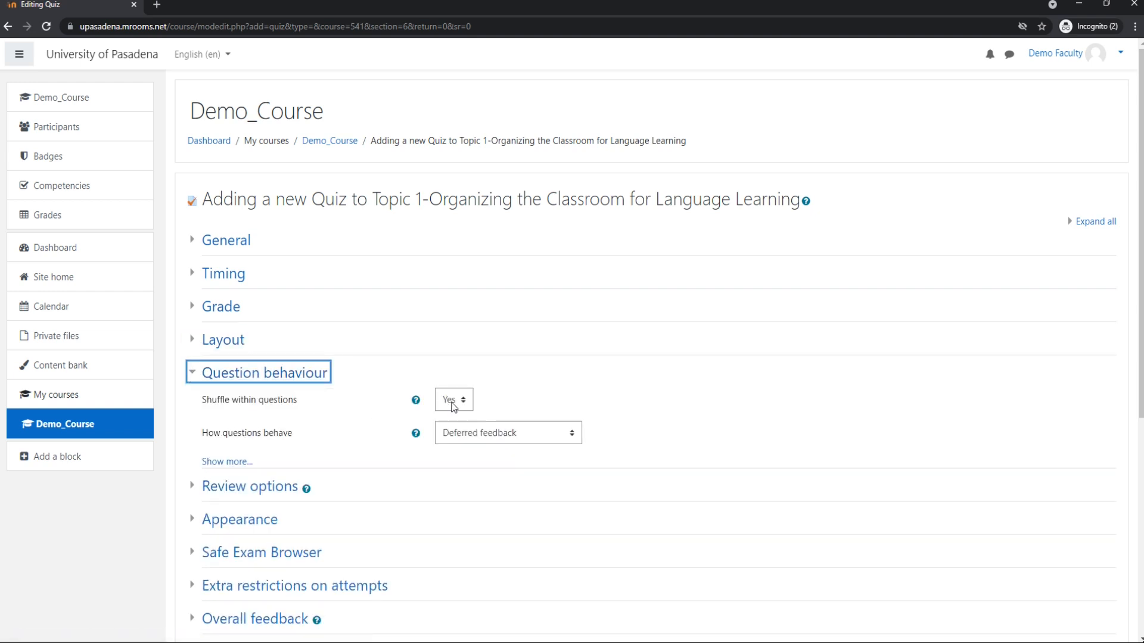
{"action": "left_click", "coordinate": [248, 462]}
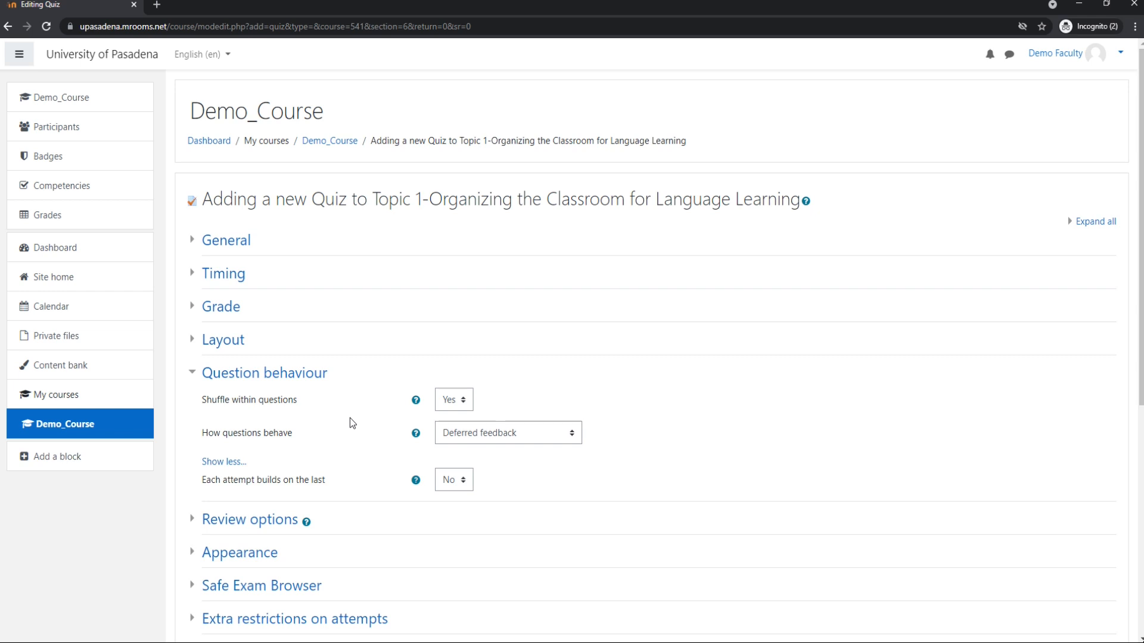
{"action": "left_click", "coordinate": [454, 399]}
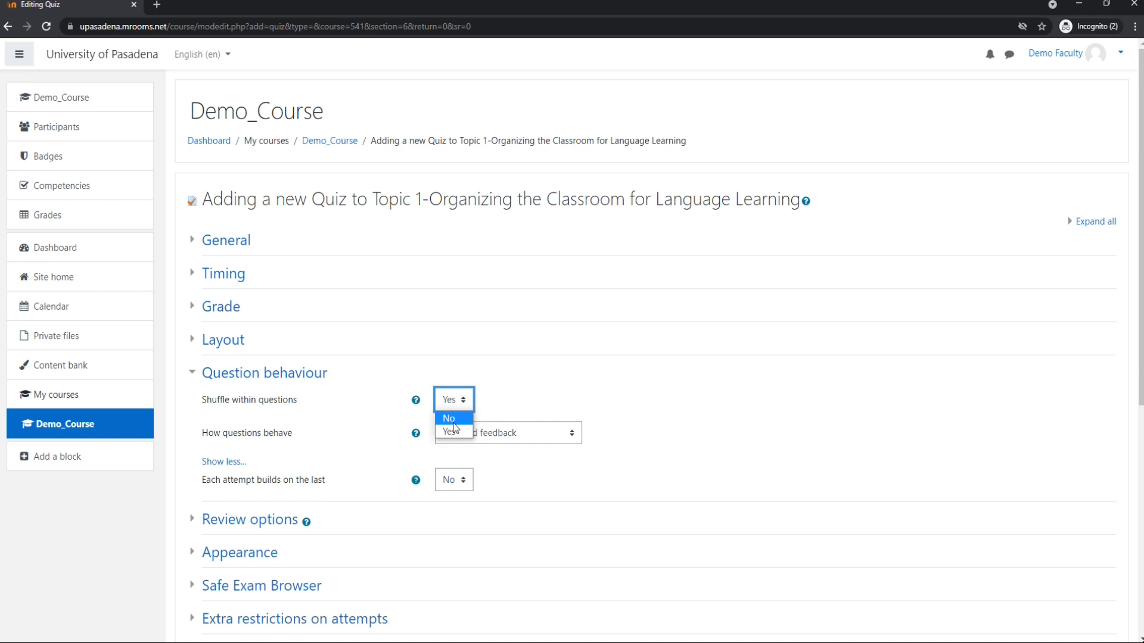
{"action": "left_click", "coordinate": [452, 431]}
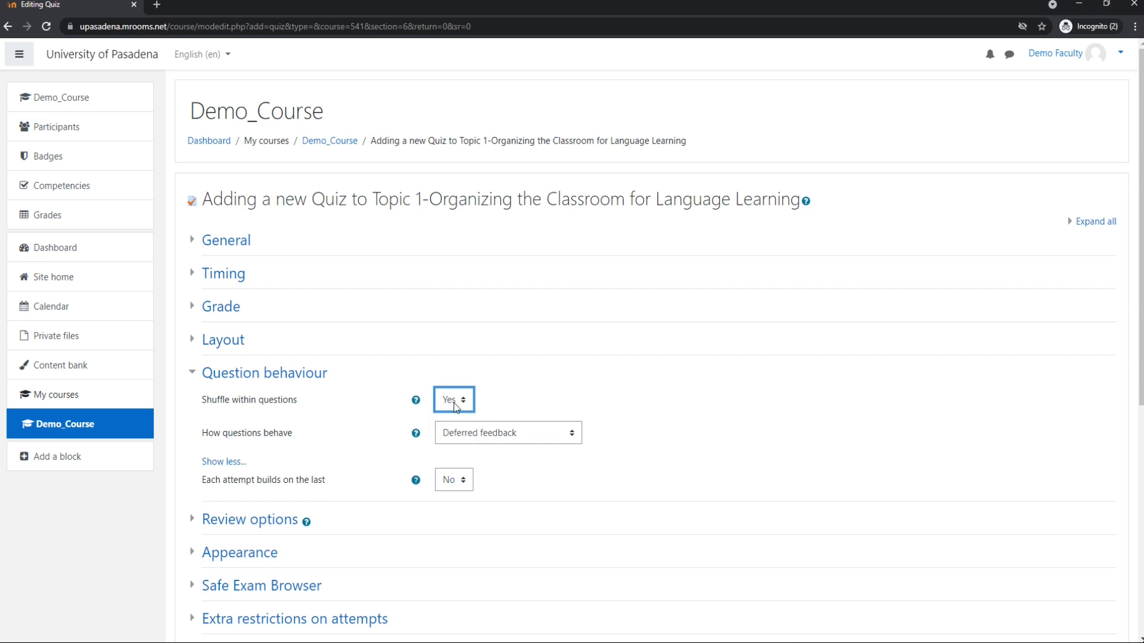
{"action": "left_click", "coordinate": [455, 407]}
{"action": "left_click", "coordinate": [455, 407]}
{"action": "left_click", "coordinate": [463, 441]}
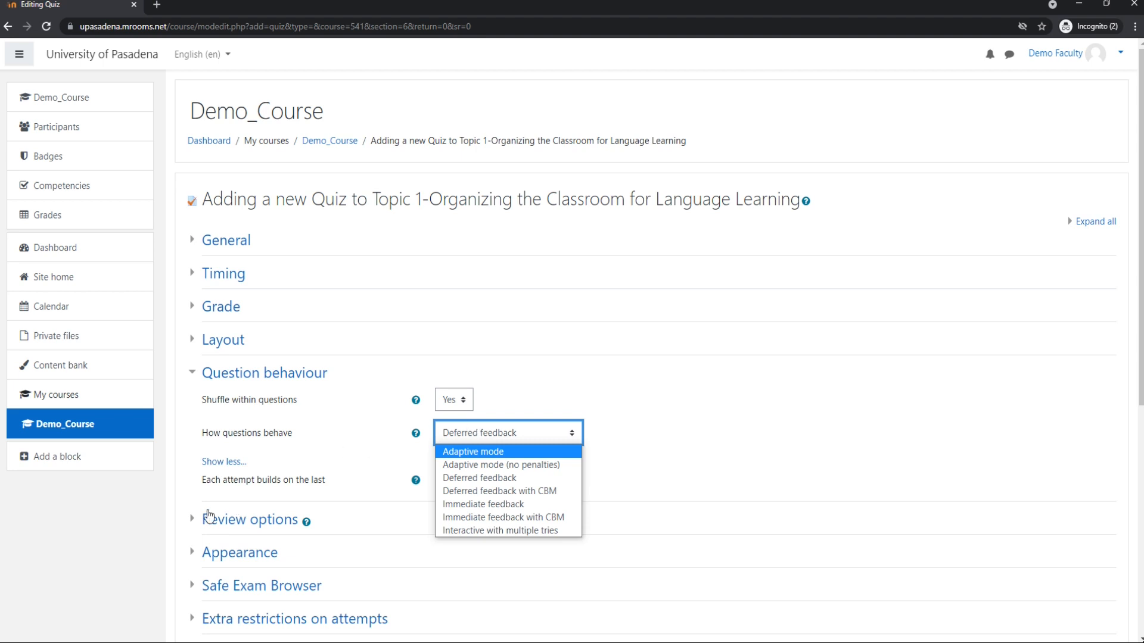
{"action": "left_click", "coordinate": [195, 380]}
Examine the Review options and the Appearance settings, including the decimal places in grades
{"action": "left_click", "coordinate": [192, 410]}
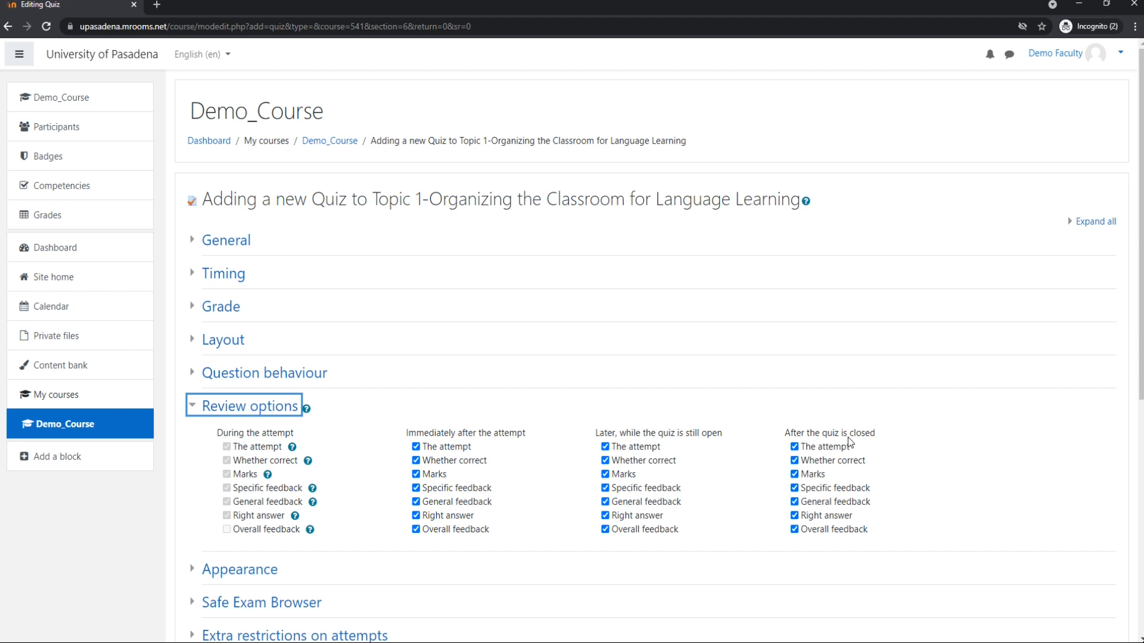
{"action": "left_click", "coordinate": [195, 406]}
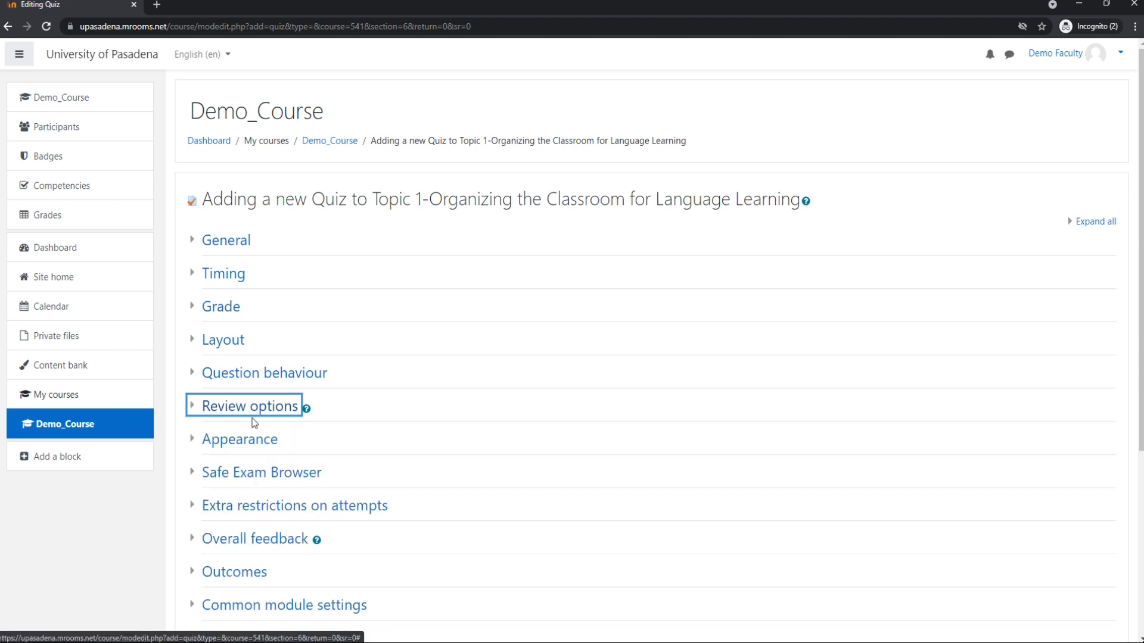
{"action": "left_click", "coordinate": [192, 440]}
{"action": "scroll", "coordinate": [498, 408], "scroll_direction": "down", "scroll_amount": 6}
{"action": "scroll", "coordinate": [497, 408], "scroll_direction": "up", "scroll_amount": 6}
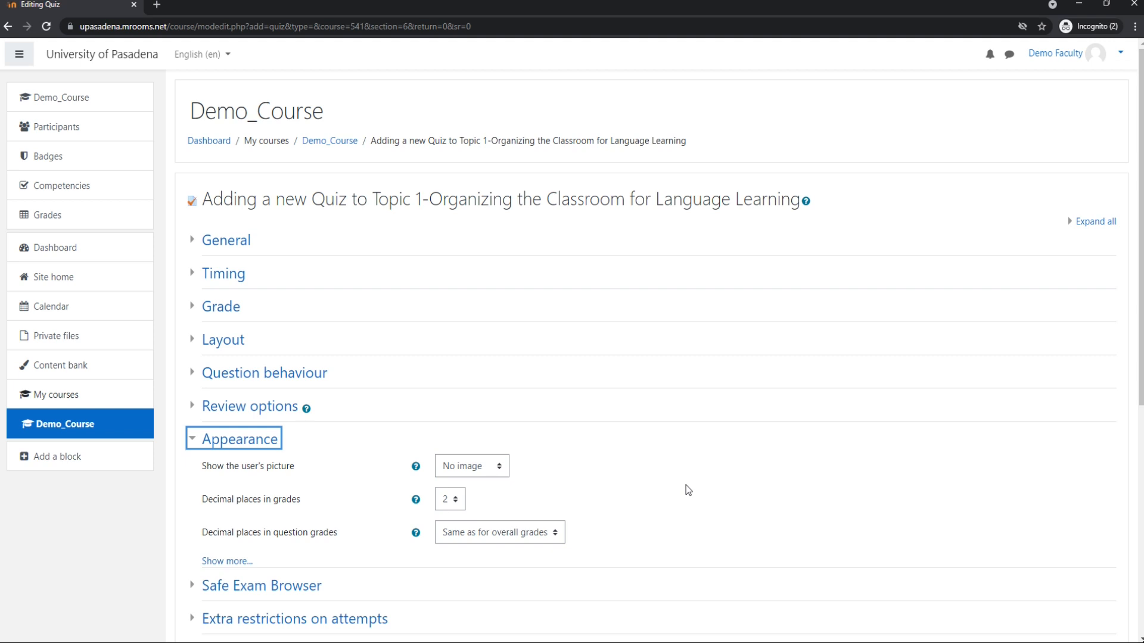
{"action": "left_click", "coordinate": [456, 500]}
{"action": "left_click", "coordinate": [457, 499]}
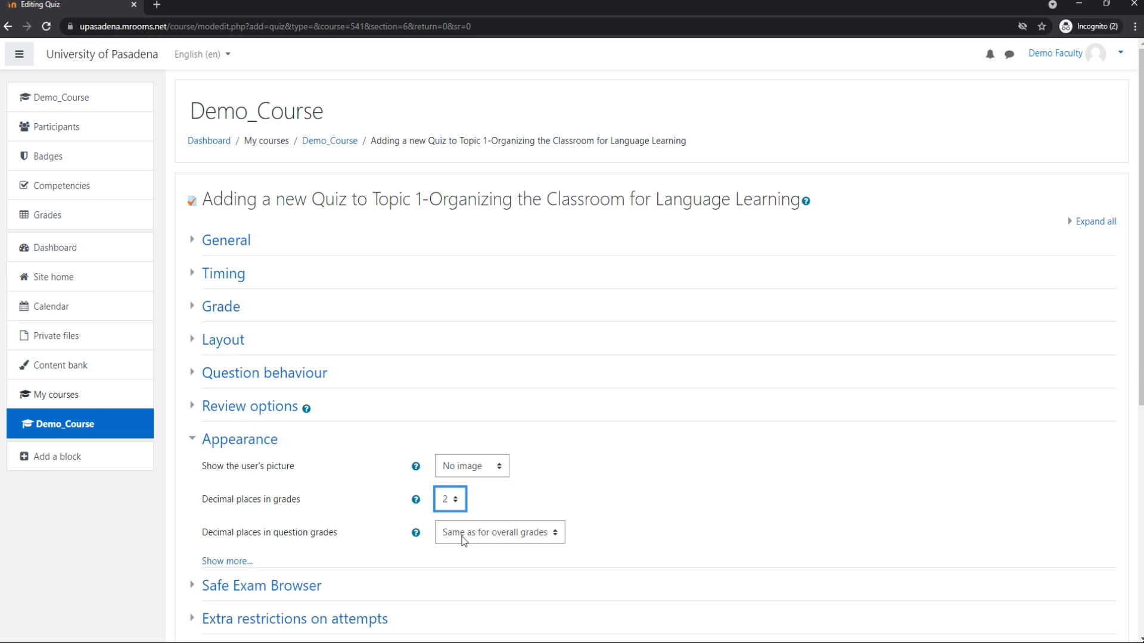
{"action": "left_click", "coordinate": [190, 438]}
Examine the extra restrictions on attempts, including the additional browser security options
{"action": "left_click", "coordinate": [238, 505]}
{"action": "scroll", "coordinate": [595, 434], "scroll_direction": "down", "scroll_amount": 7}
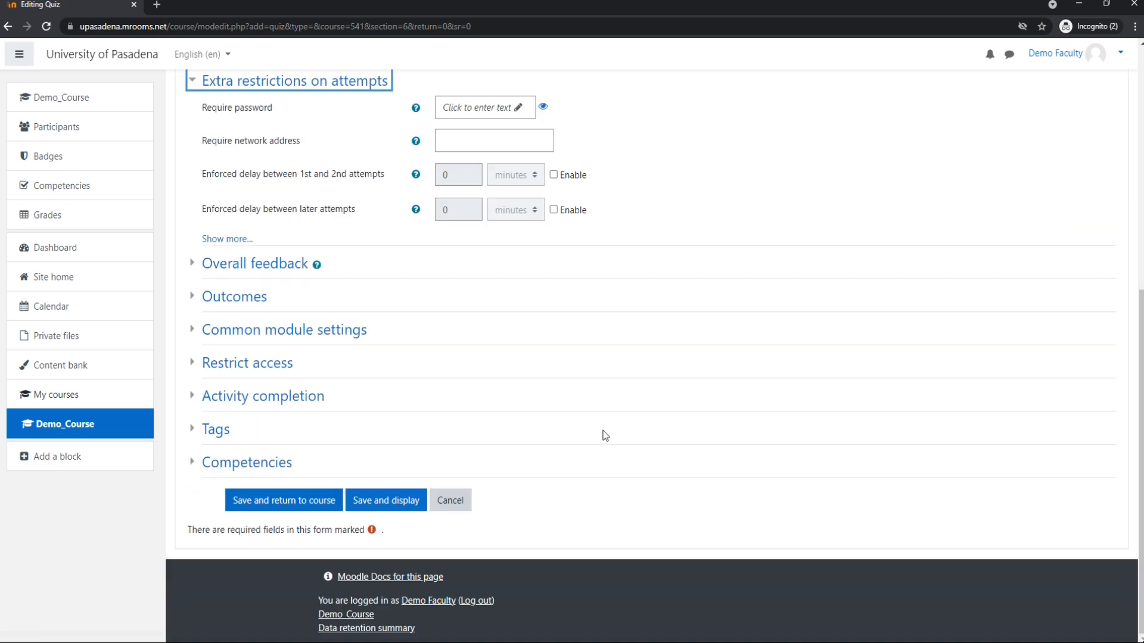
{"action": "scroll", "coordinate": [723, 274], "scroll_direction": "up", "scroll_amount": 1}
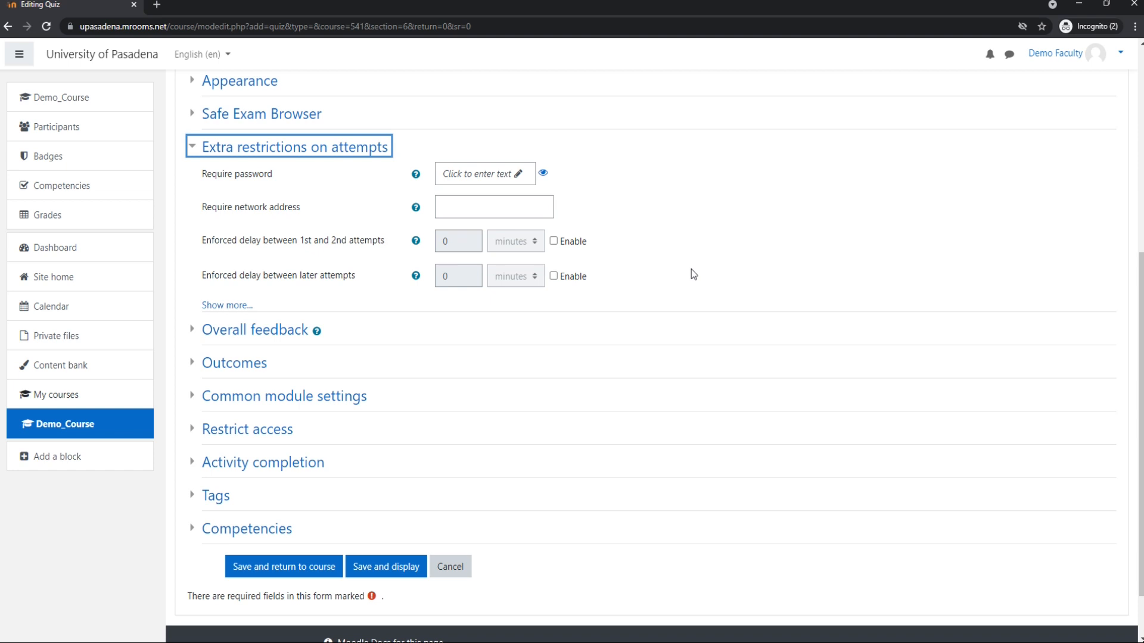
{"action": "left_click", "coordinate": [245, 304]}
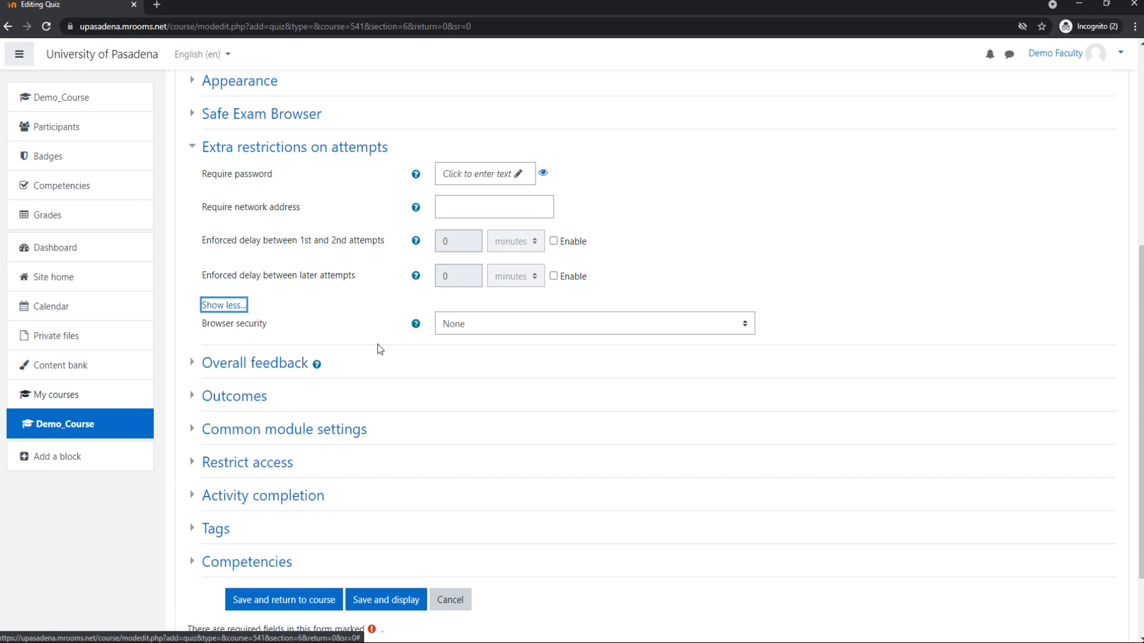
{"action": "left_click", "coordinate": [471, 327]}
{"action": "left_click", "coordinate": [471, 327]}
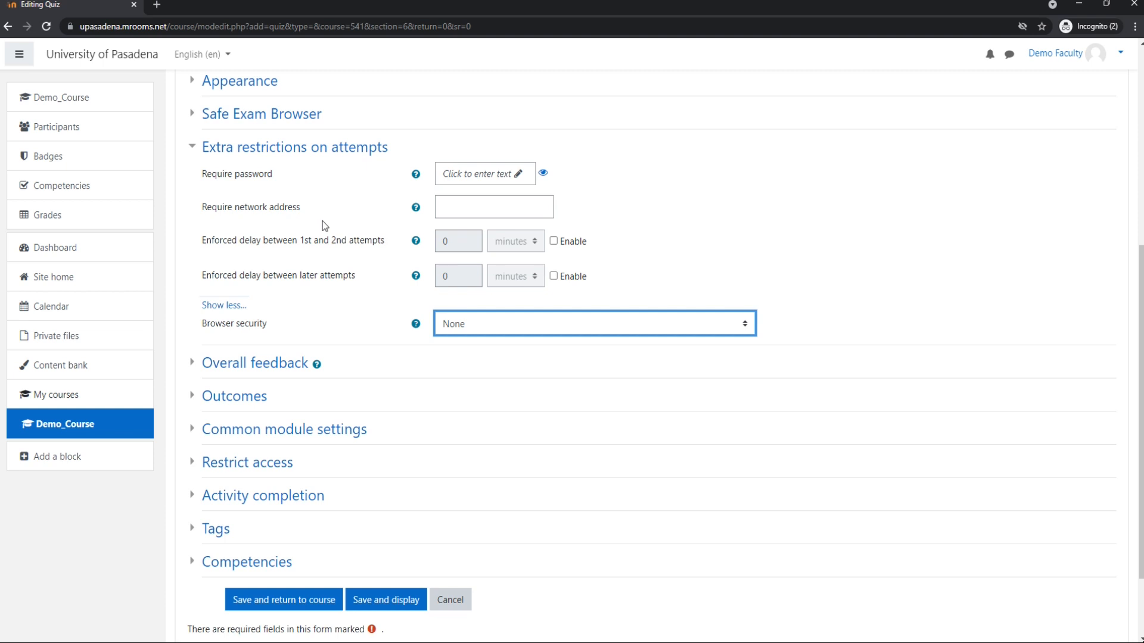
Check the available browser security choices again, leave the selection at None, and collapse the extra restrictions on attempts
{"action": "left_click", "coordinate": [475, 332]}
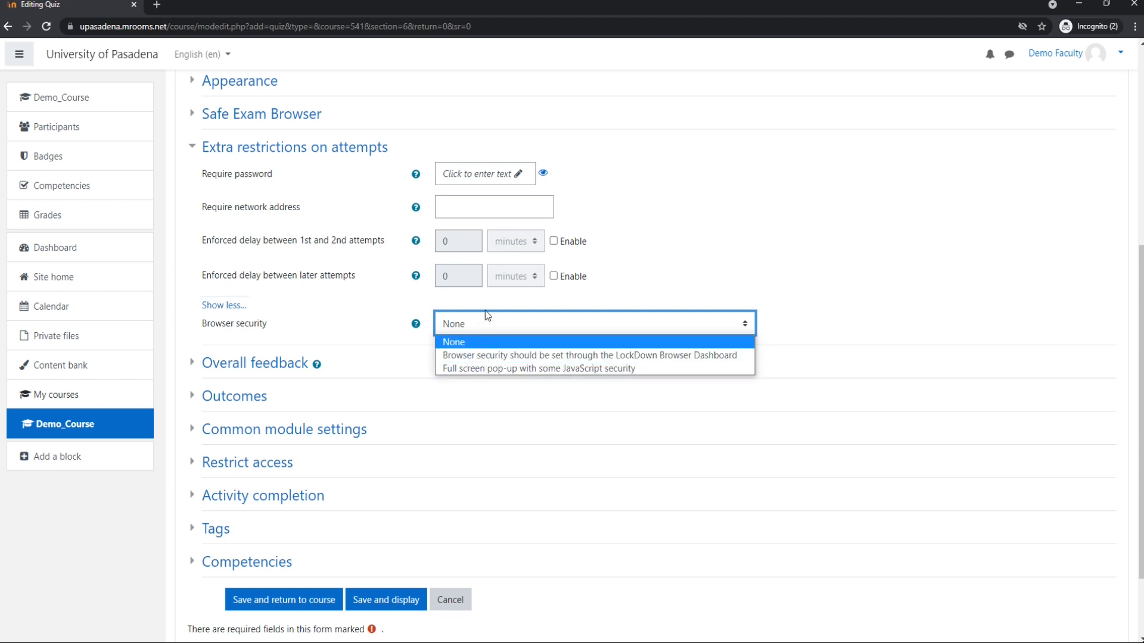
{"action": "left_click", "coordinate": [425, 324]}
{"action": "left_click", "coordinate": [192, 149]}
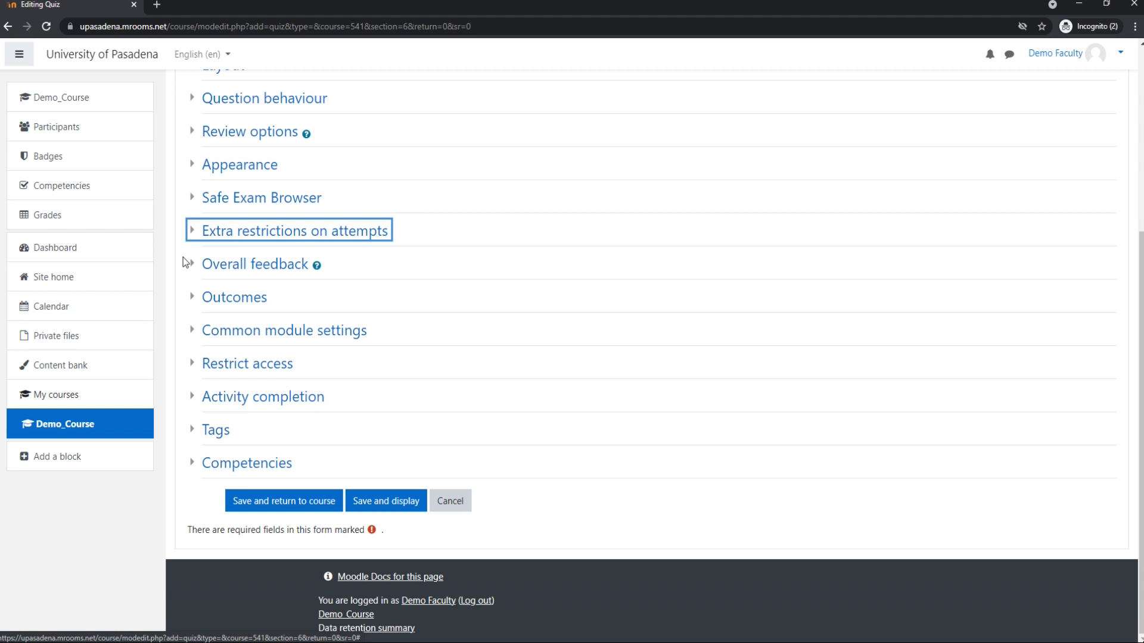
Open the Overall feedback settings, add 3 more feedback fields, and review the grade boundary and feedback entries
{"action": "left_click", "coordinate": [195, 264]}
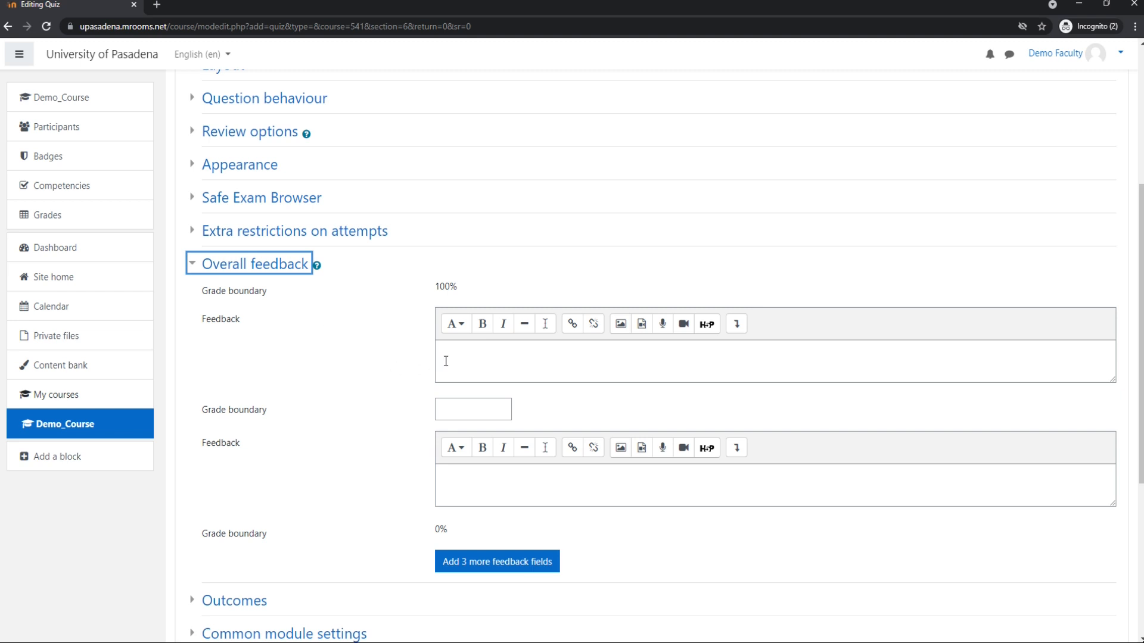
{"action": "left_click", "coordinate": [463, 360]}
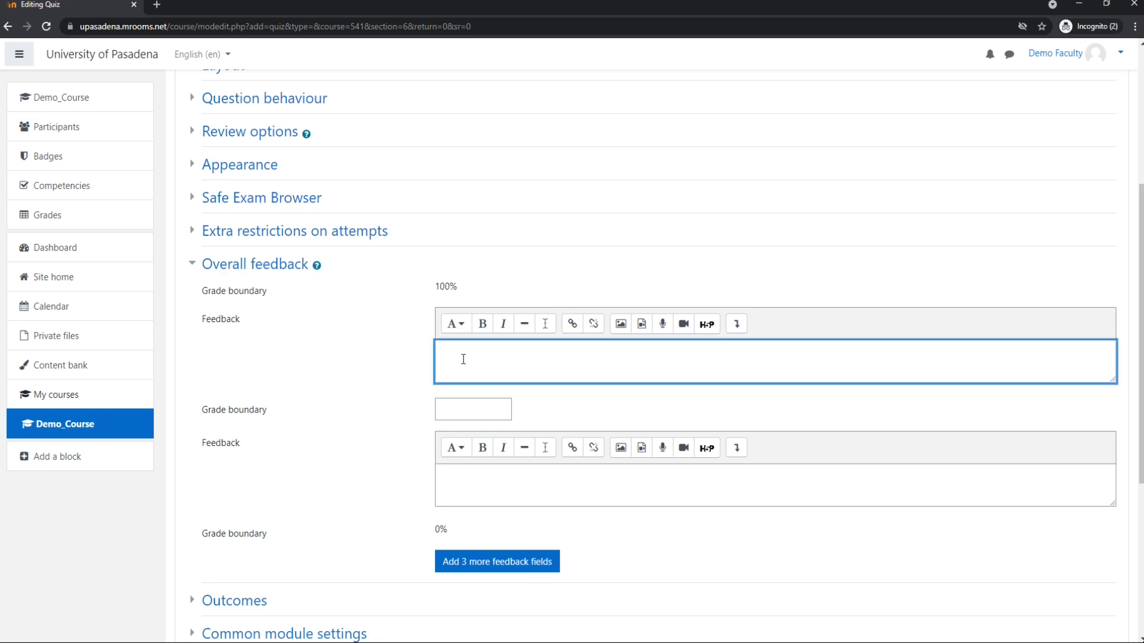
{"action": "left_click", "coordinate": [483, 563]}
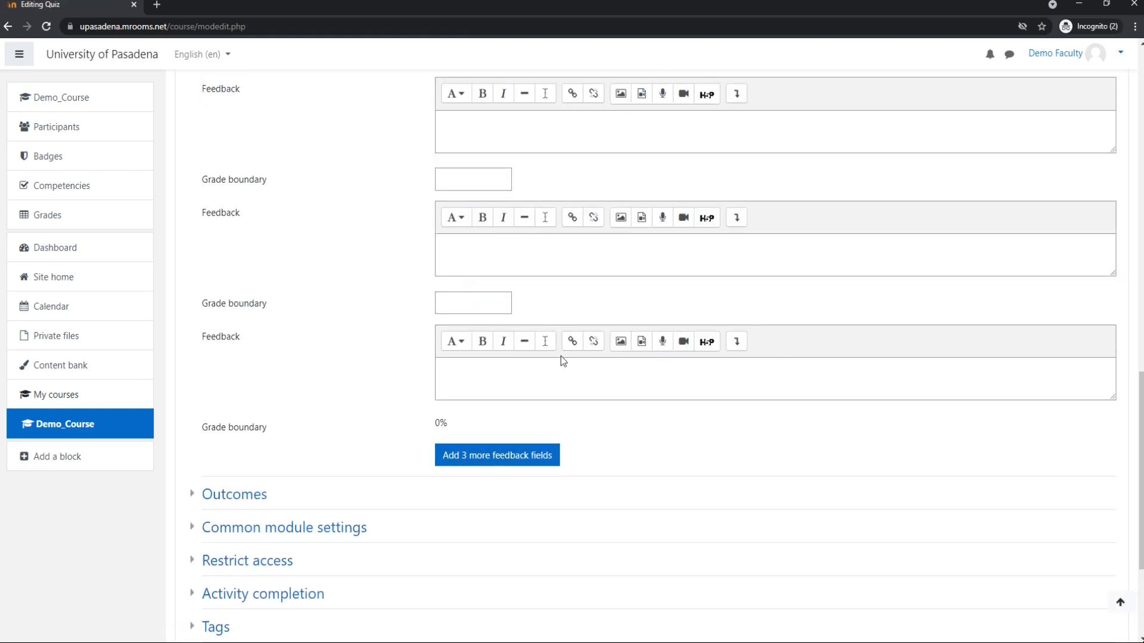
{"action": "left_click_drag", "start_coordinate": [1139, 390], "coordinate": [1138, 345]}
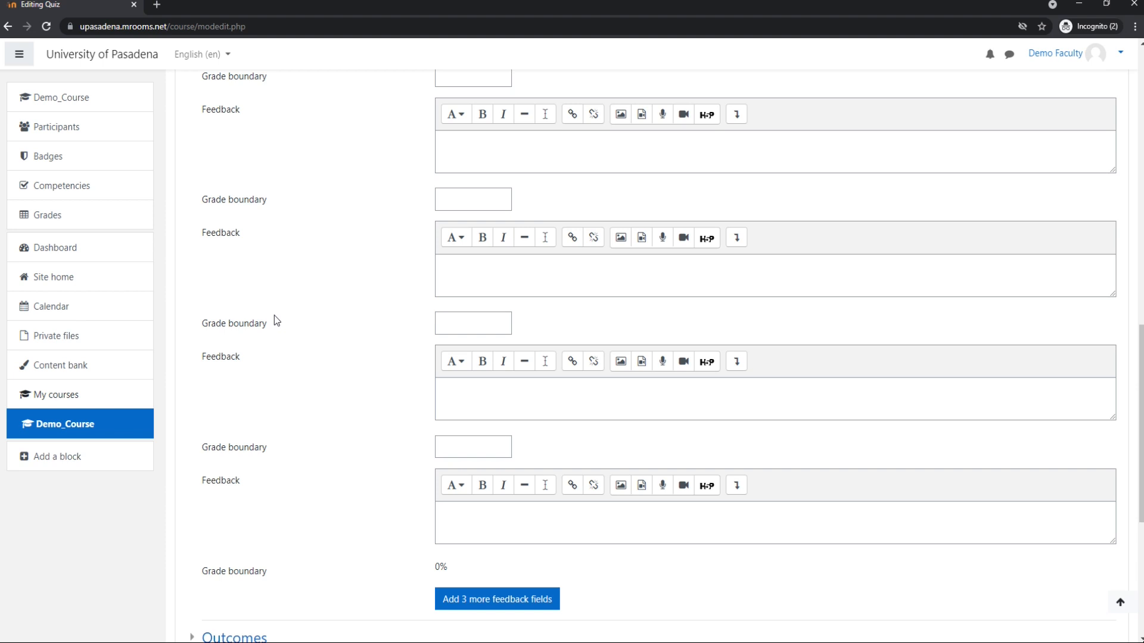
{"action": "scroll", "coordinate": [274, 315], "scroll_direction": "up", "scroll_amount": 14}
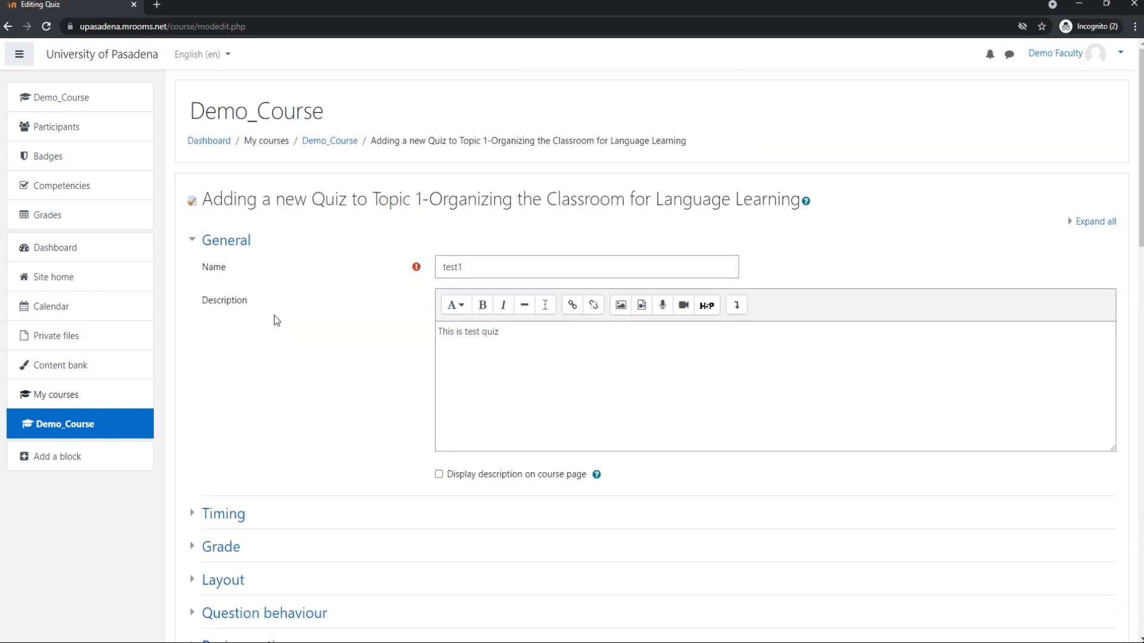